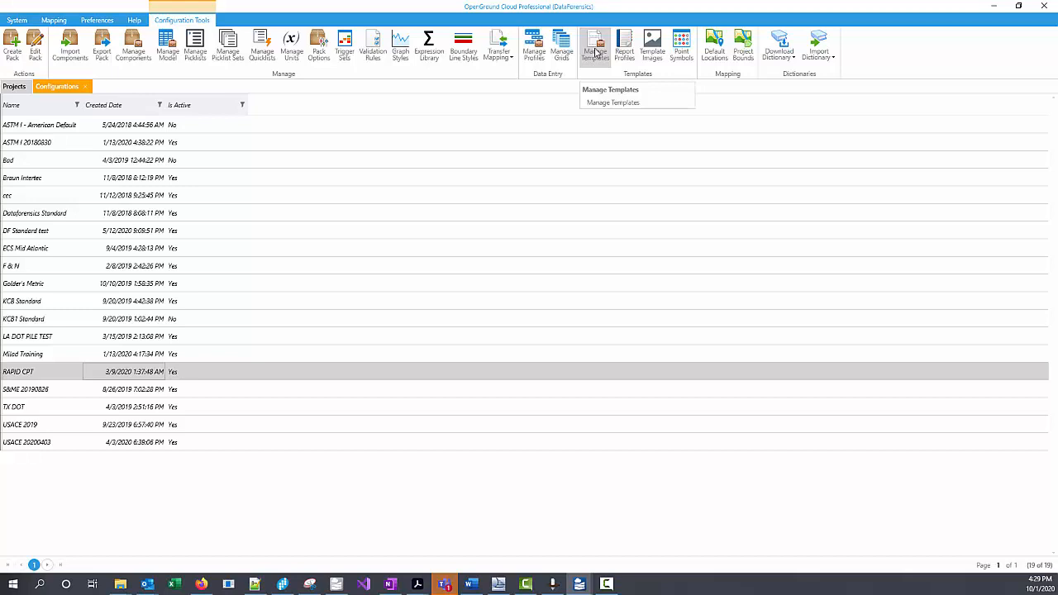
Step: Set the RAPID CPT configuration's default log template for the SCP location type to CPT - Report Standard
left_click(595, 52)
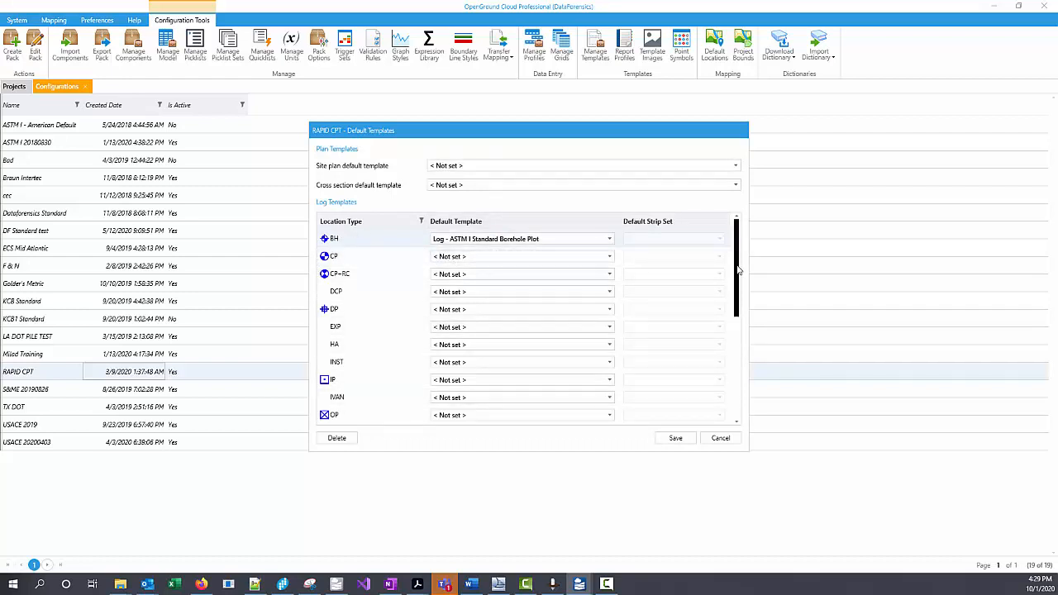
left_click_drag(738, 270, 741, 368)
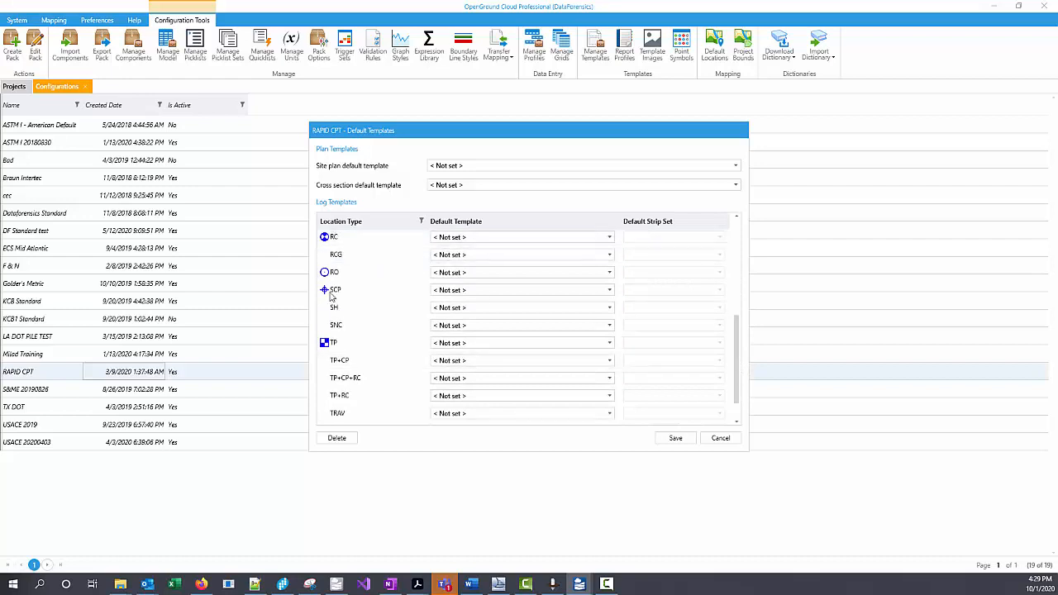
left_click(489, 290)
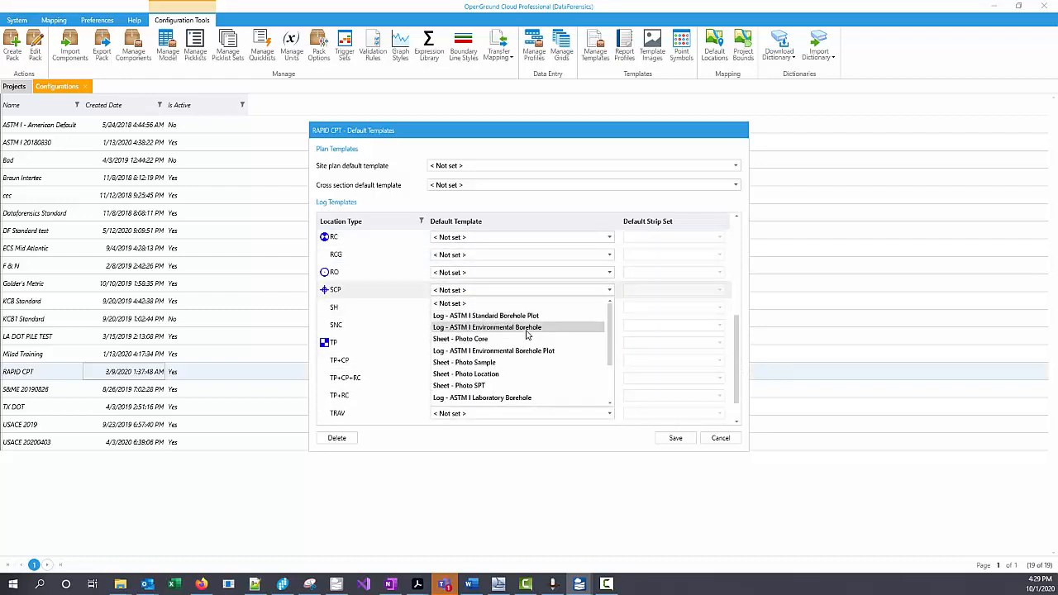
scroll(521, 329, "down", 2)
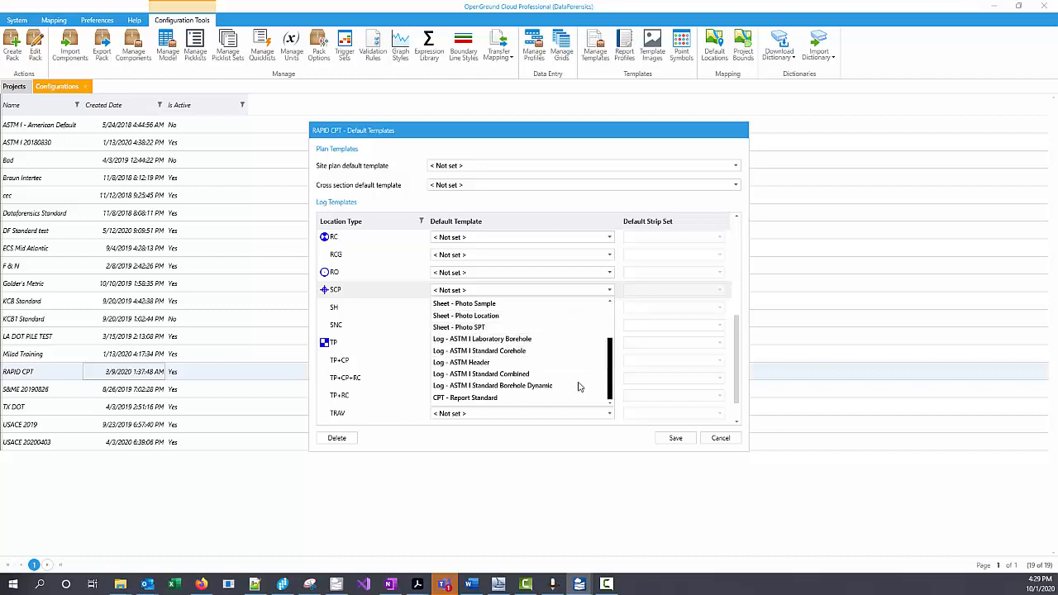
left_click(487, 399)
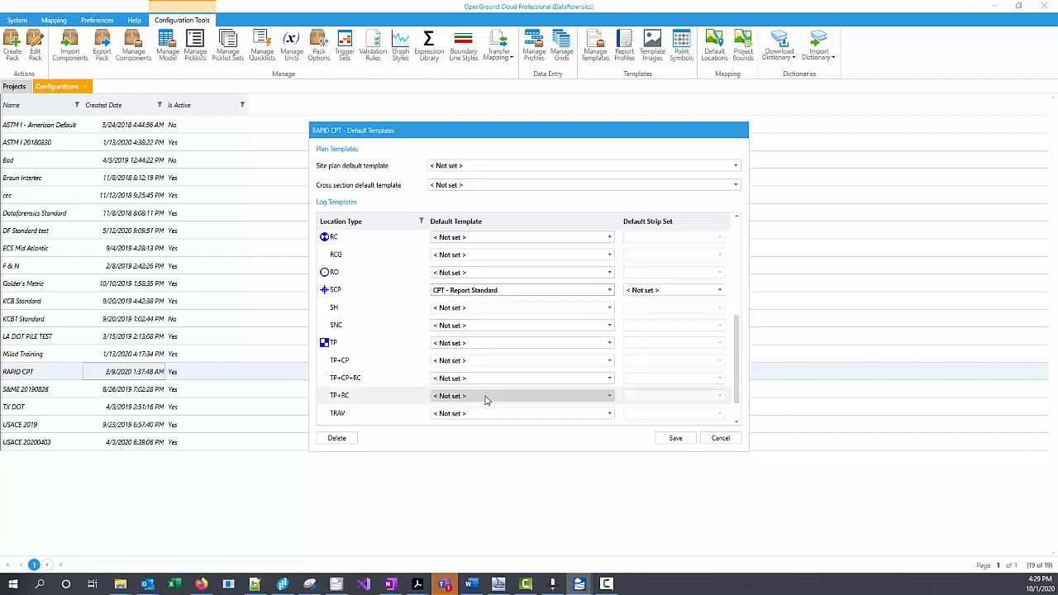
Step: Set the default strip set for the SCP location type to CPT - Standard Stripset SBT Fr Normalized
left_click(650, 293)
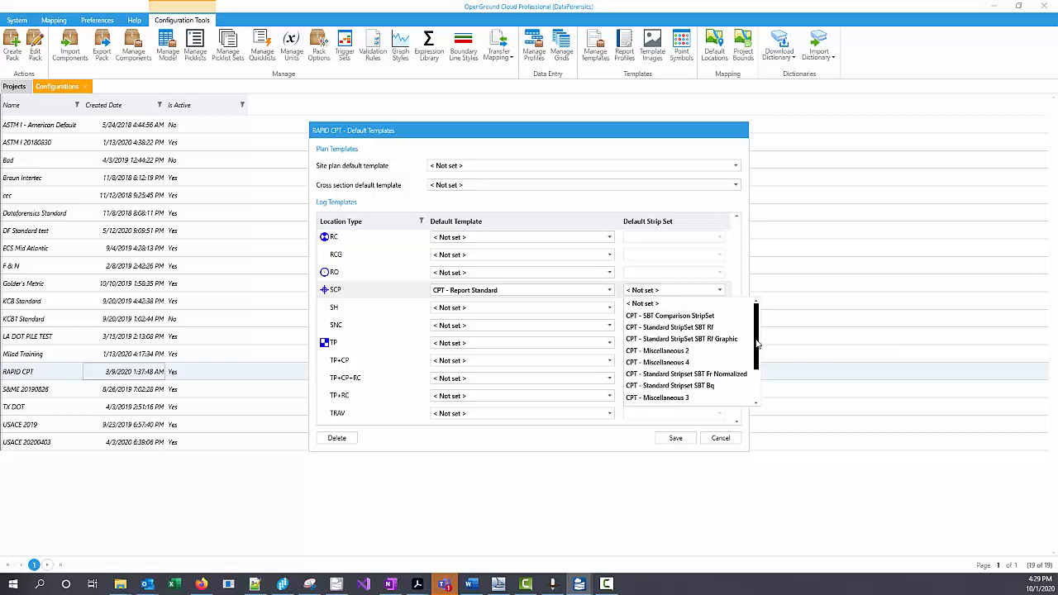
left_click_drag(758, 343, 757, 352)
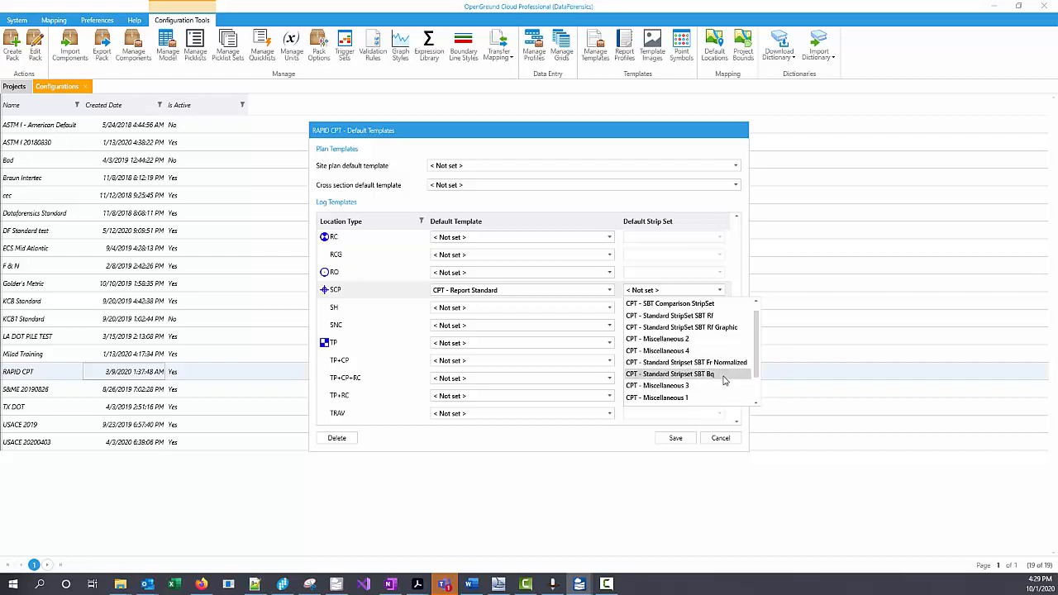
scroll(722, 372, "up", 1)
scroll(723, 366, "down", 4)
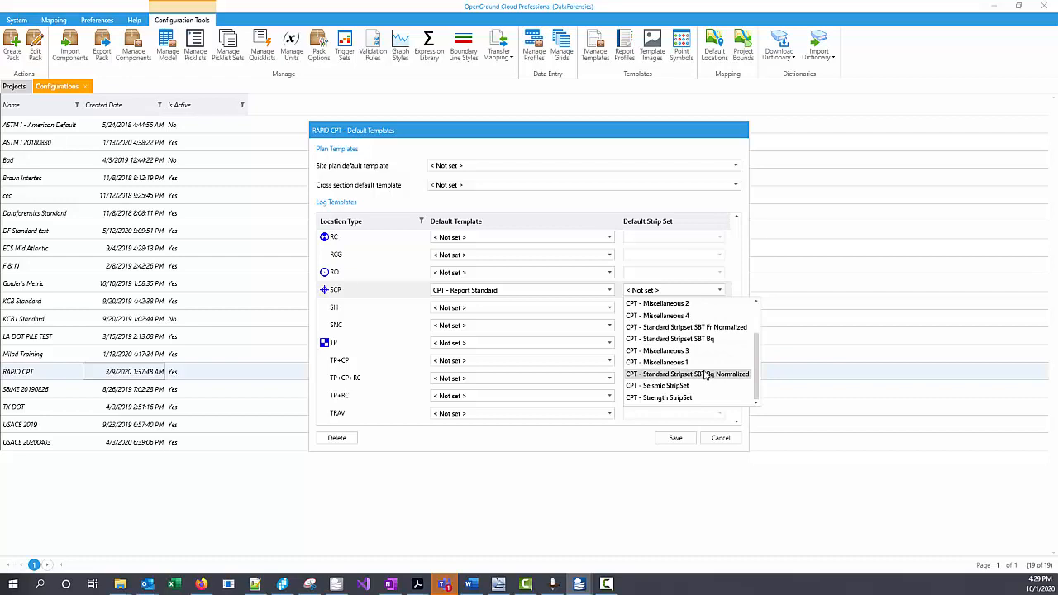
left_click(694, 328)
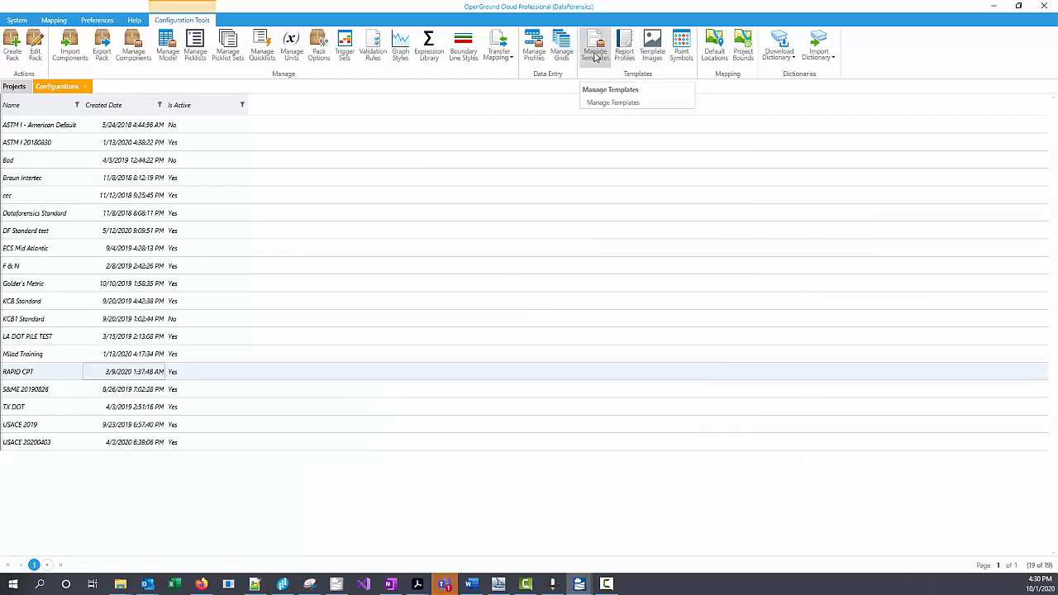
Step: Add a log report profile named with the creator's first name plus "CPT" and mark it as the default profile
left_click(624, 56)
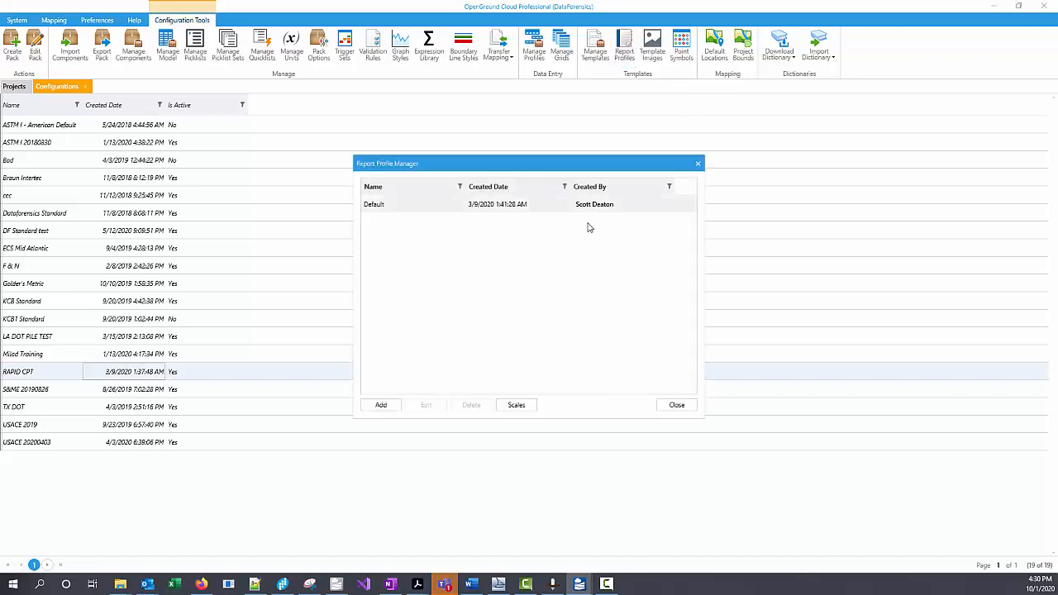
left_click(383, 406)
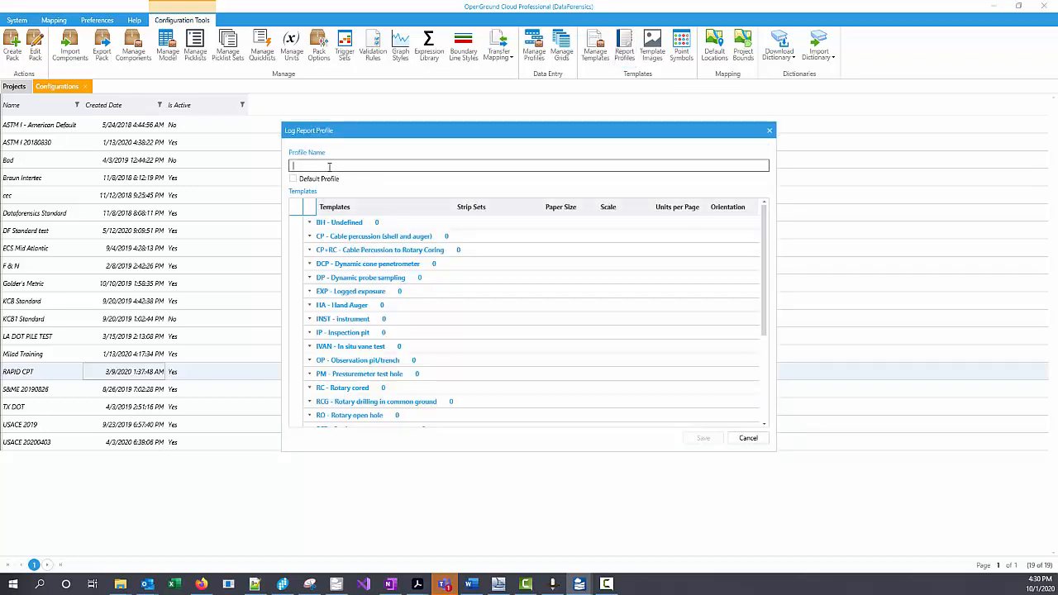
type("Scotts CPT")
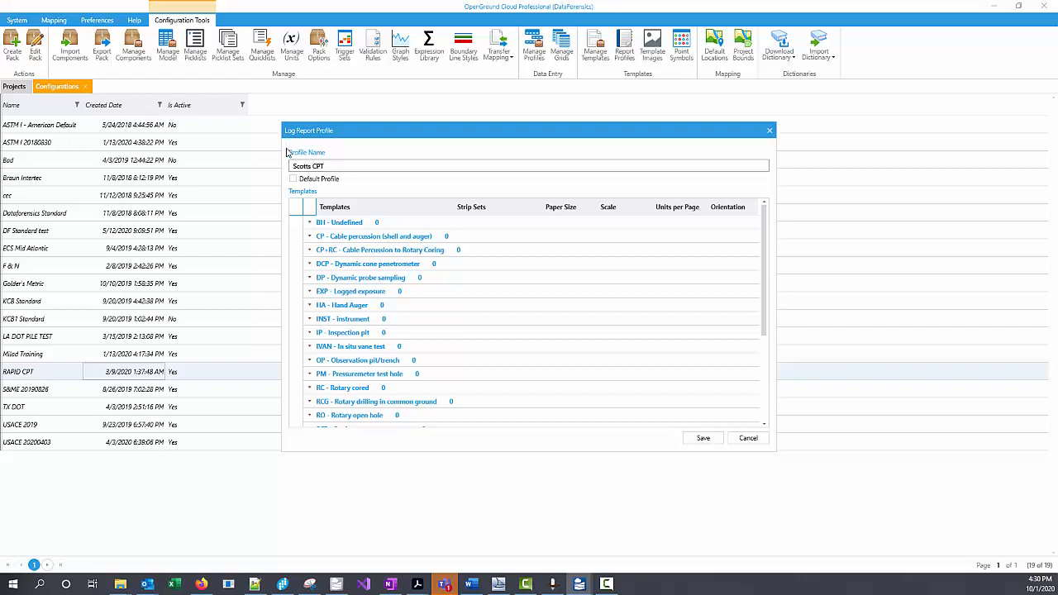
left_click(294, 180)
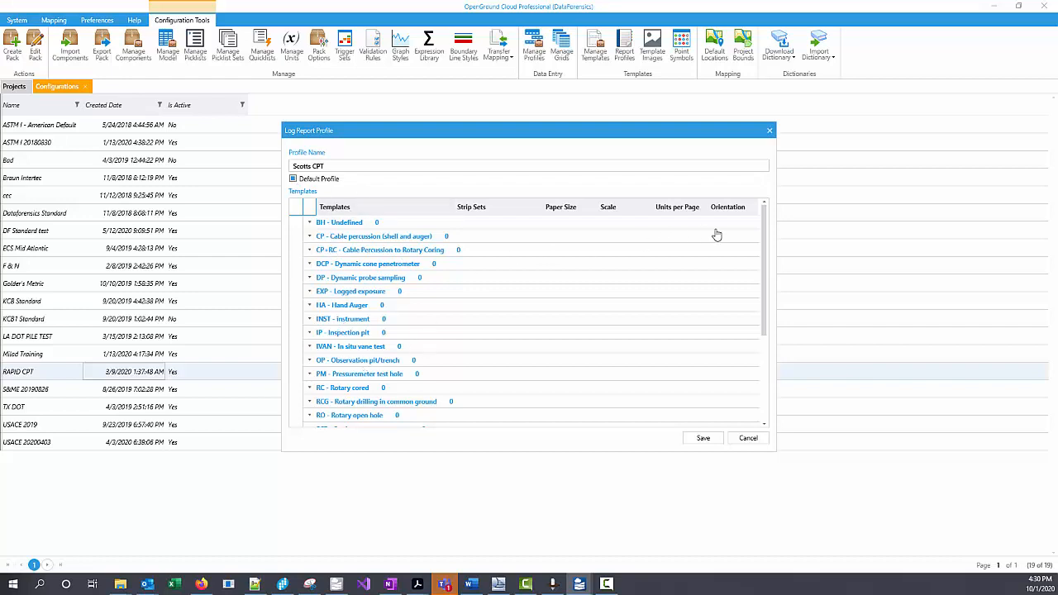
Step: Add the CPT - Report Standard template under SCP - Static cone penetrometer with strip set CPT - Standard Stripset SBT Fr Normalized
left_click_drag(766, 252, 761, 348)
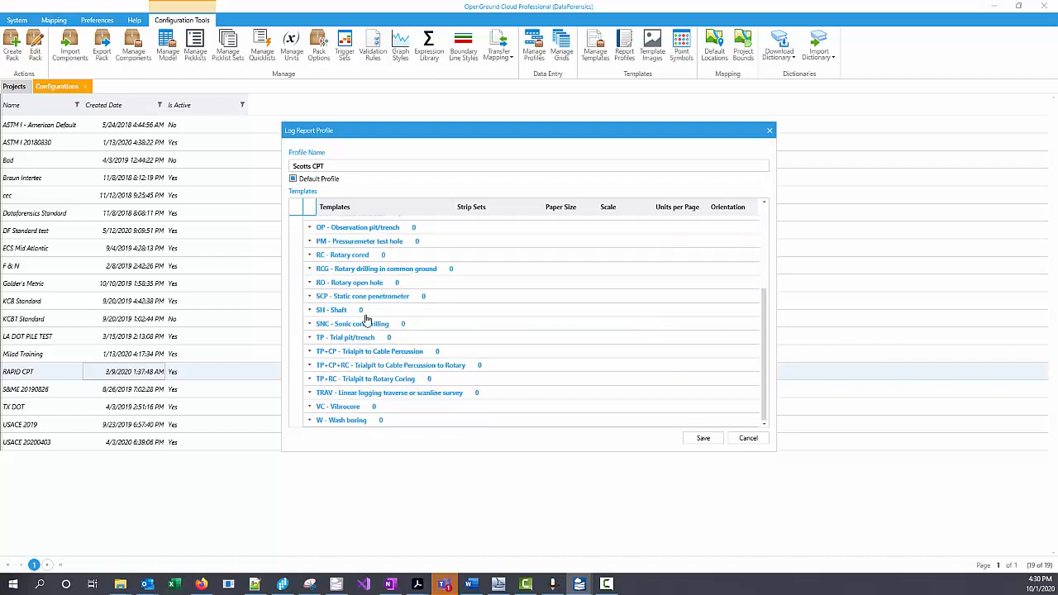
left_click(310, 296)
left_click(445, 312)
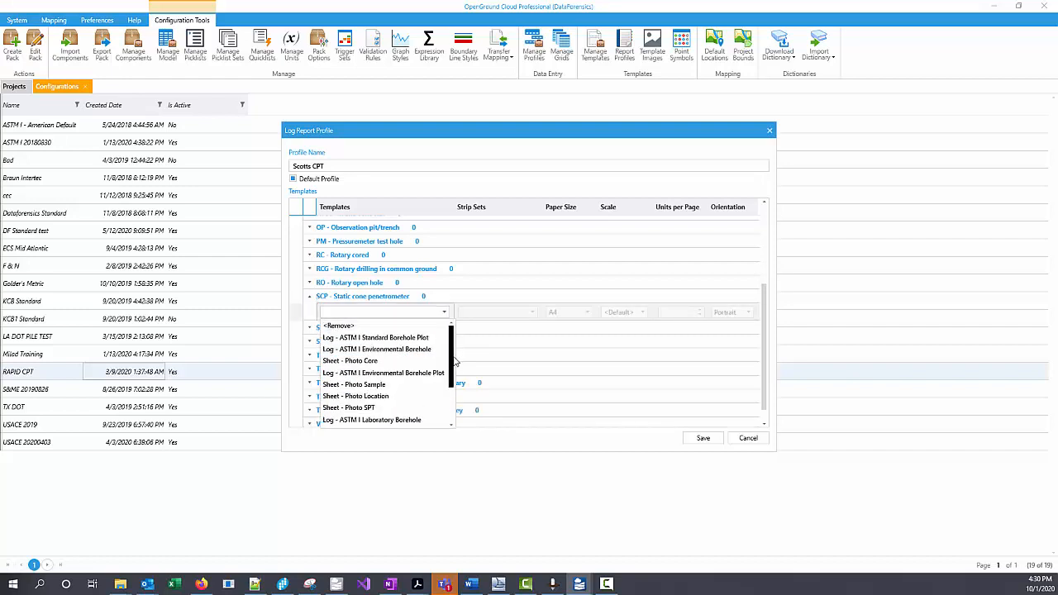
scroll(454, 361, "down", 5)
left_click(363, 419)
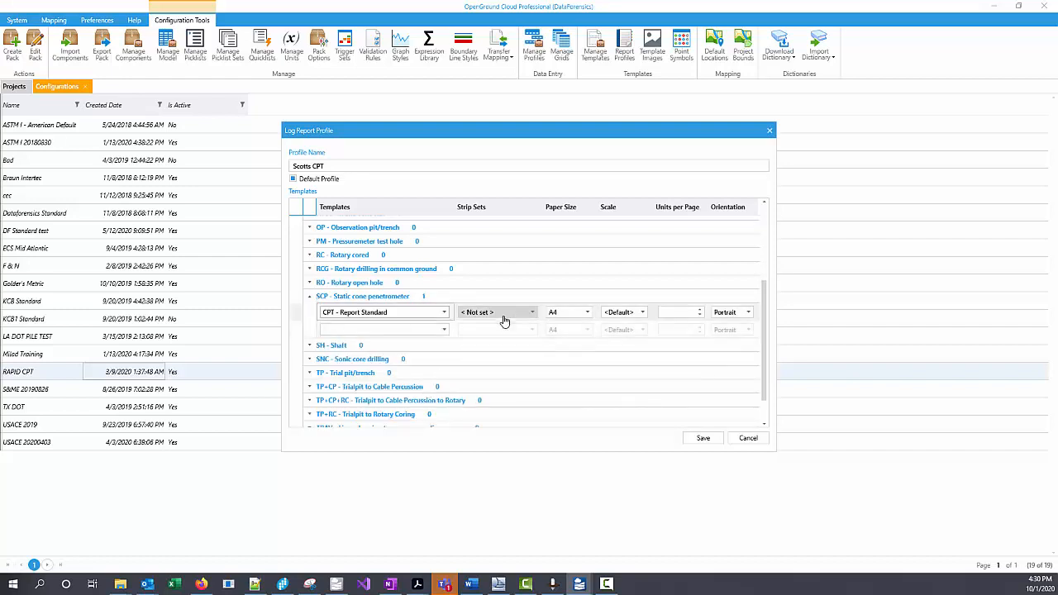
left_click(504, 318)
scroll(545, 410, "down", 1)
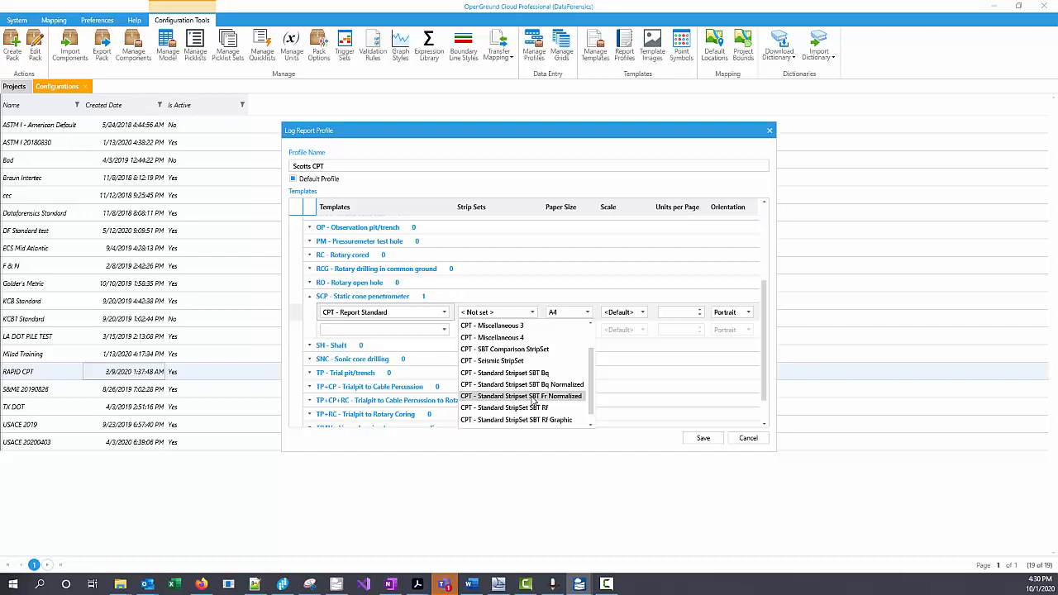
left_click(534, 401)
Step: Set the first SCP template row to Letter paper, Landscape orientation and 30 units per page
left_click(568, 313)
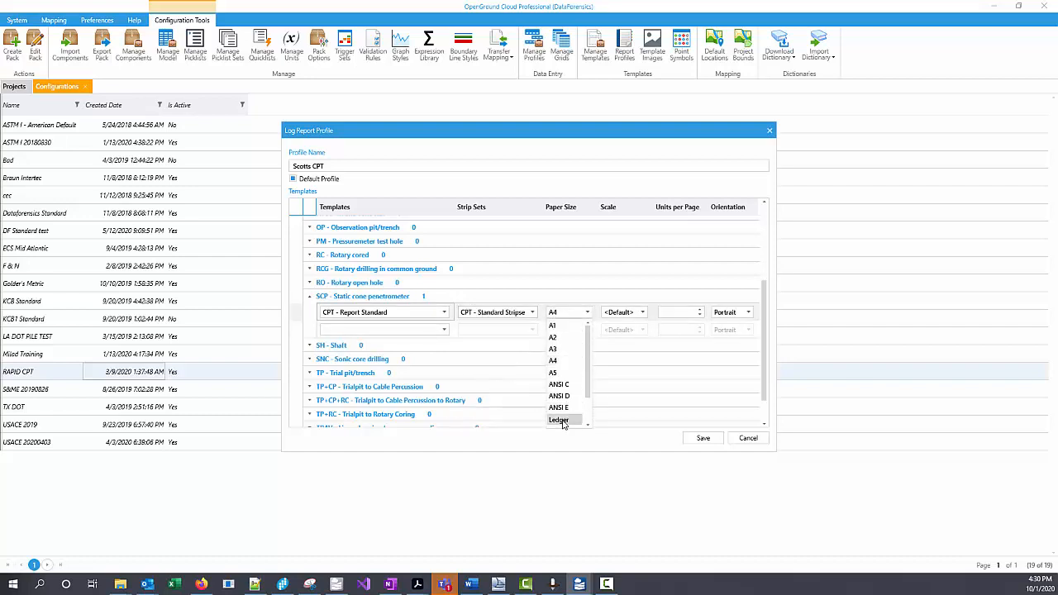
scroll(580, 412, "down", 1)
left_click(560, 411)
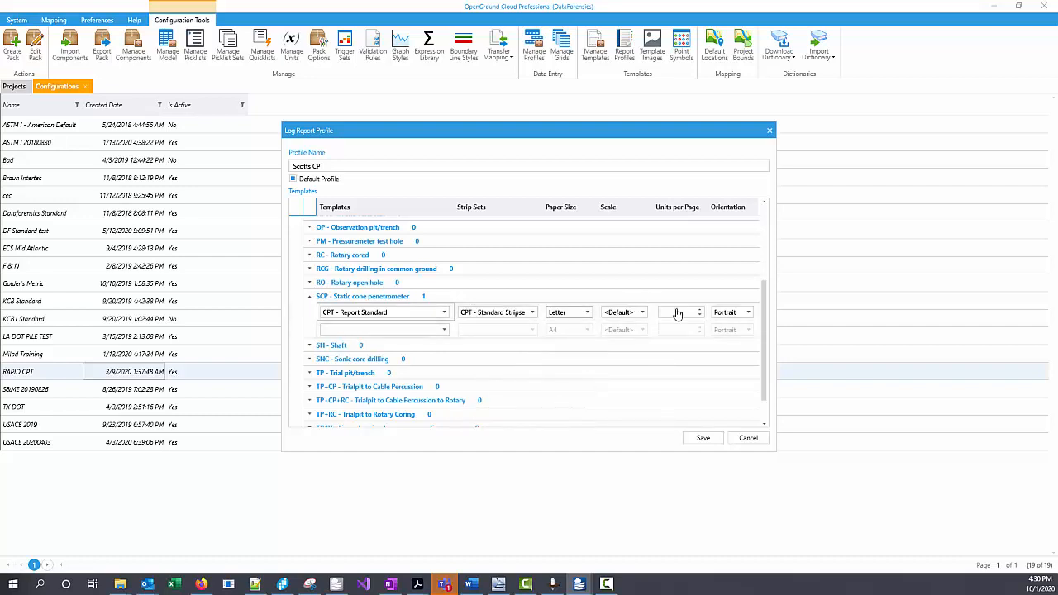
left_click(729, 311)
left_click(730, 337)
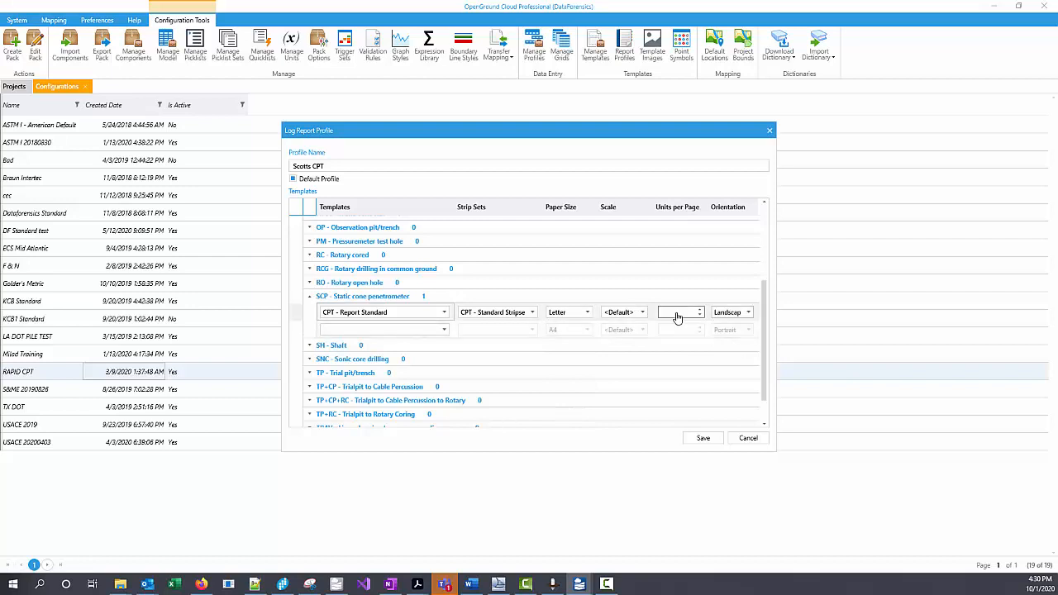
left_click(683, 311)
type("1")
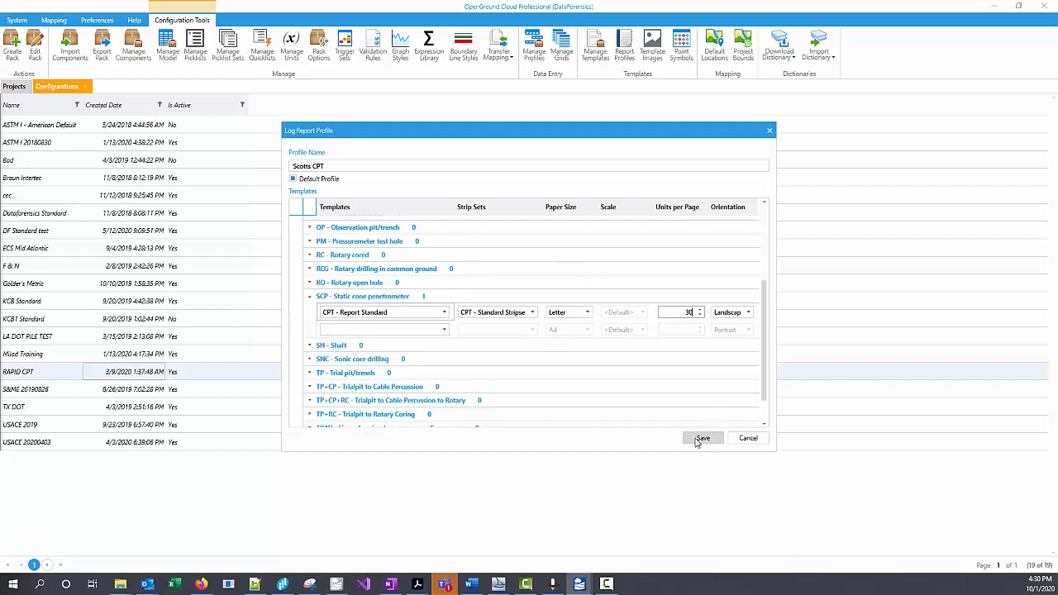
left_click(697, 440)
Step: Add a second CPT - Report Standard template under SCP with the strip set CPT - Strength StripSet
left_click(441, 328)
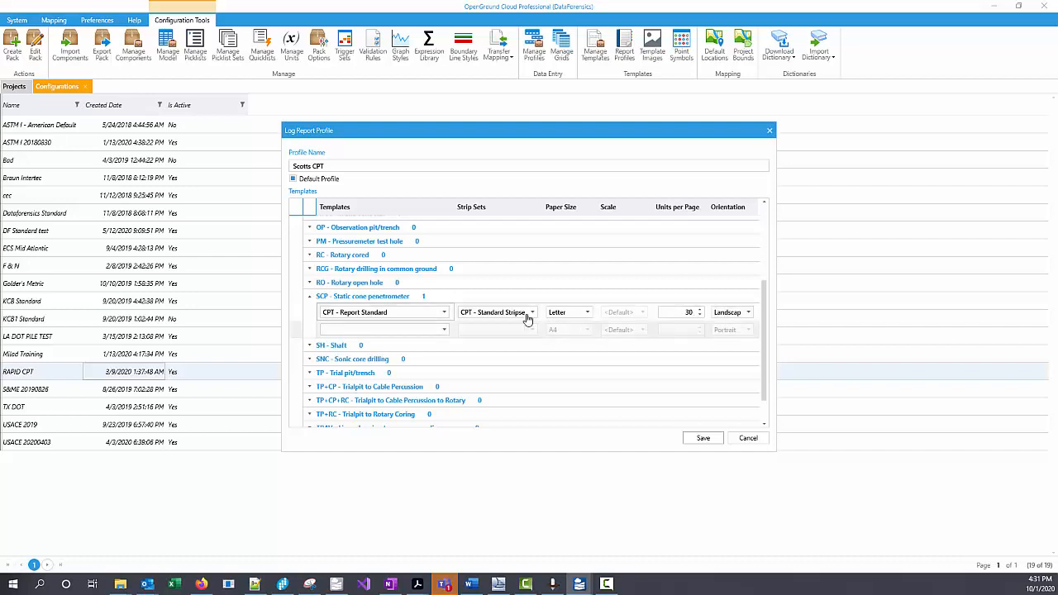
left_click(442, 330)
scroll(388, 405, "down", 3)
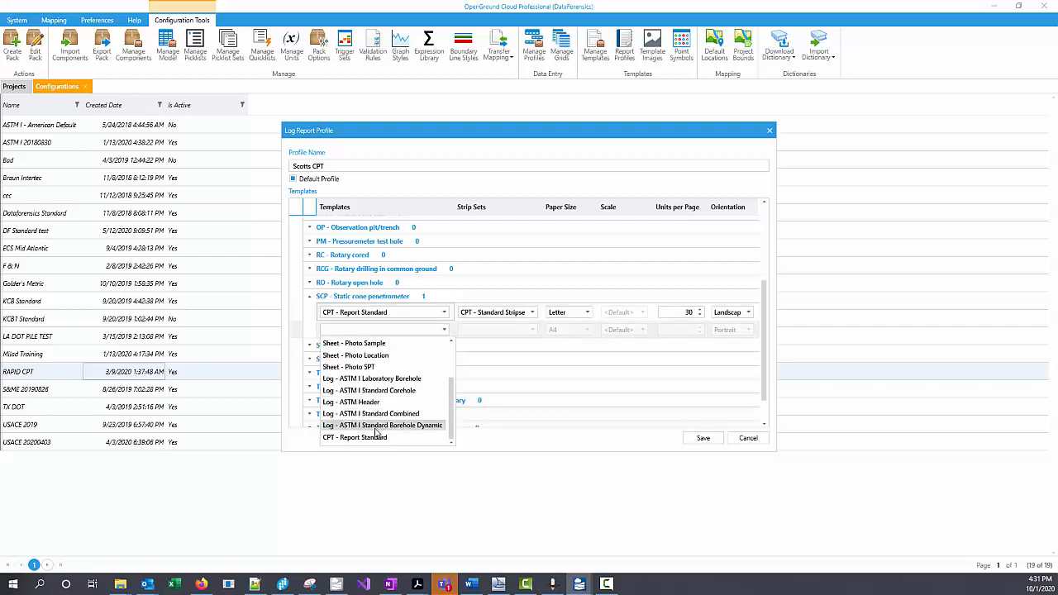
left_click(370, 437)
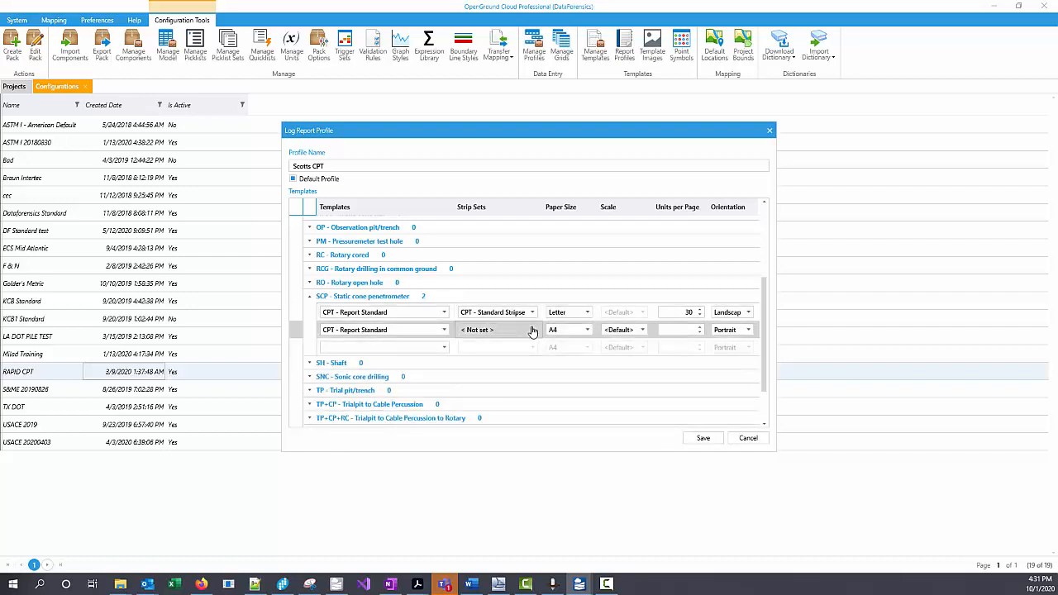
left_click(531, 330)
scroll(545, 382, "down", 1)
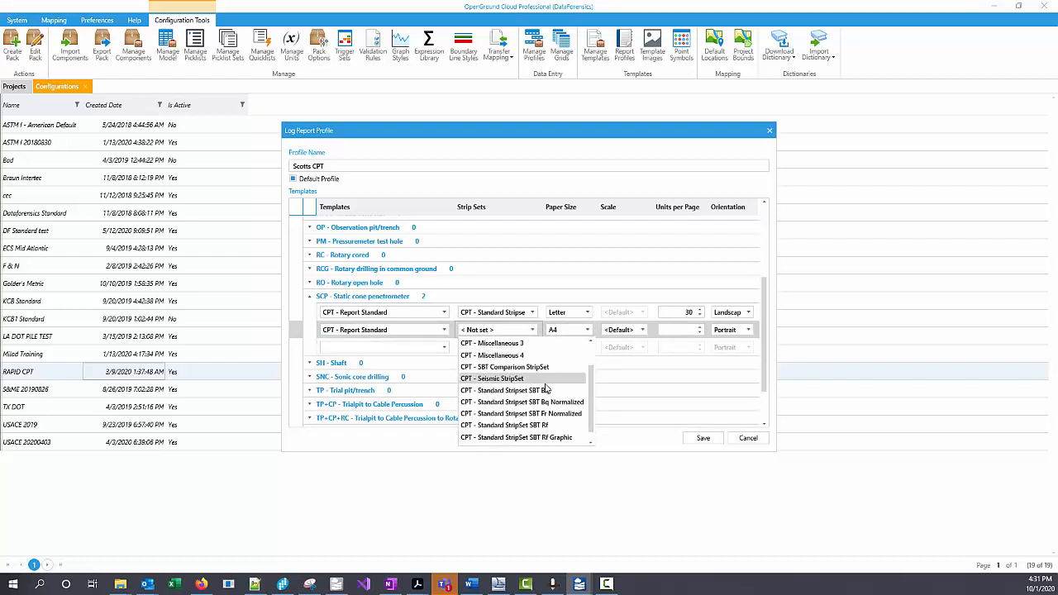
scroll(539, 387, "down", 1)
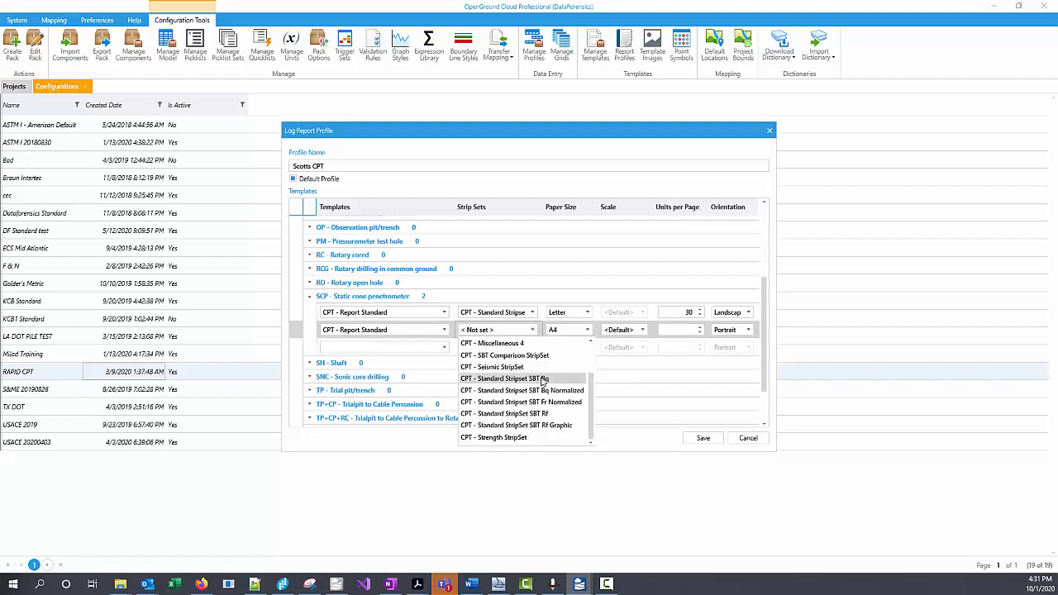
left_click(482, 438)
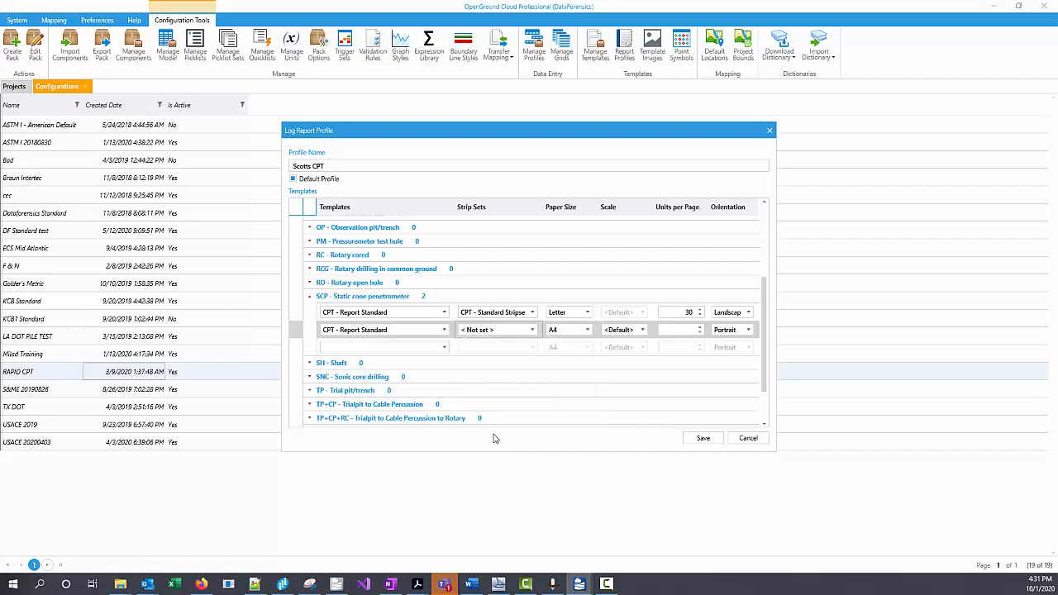
Step: Set the second SCP template row to Letter paper, 30 units per page and Landscape orientation, and save the report profile
left_click(579, 330)
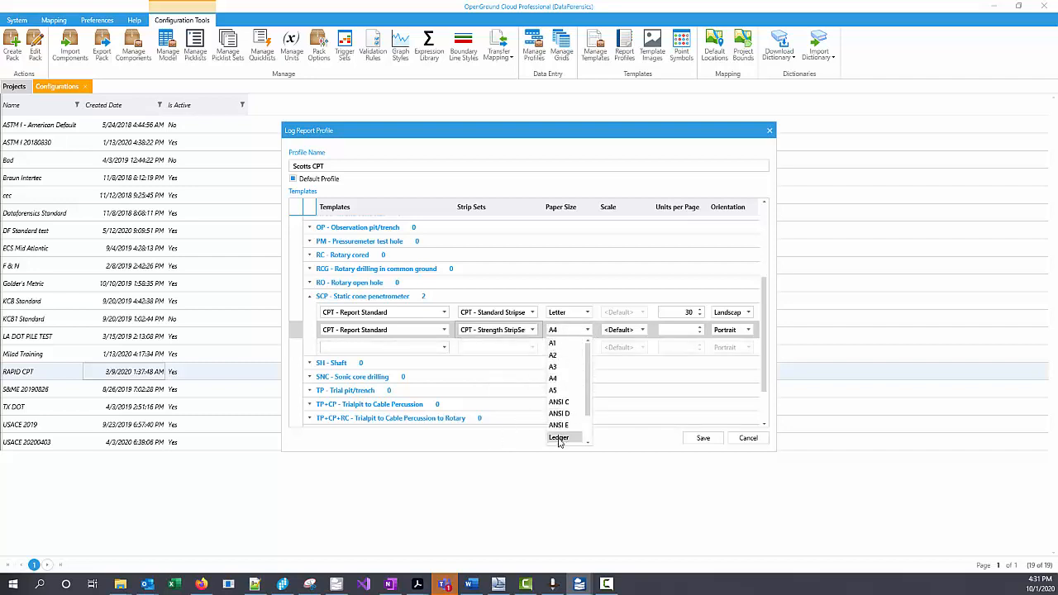
scroll(568, 428, "down", 1)
left_click(572, 427)
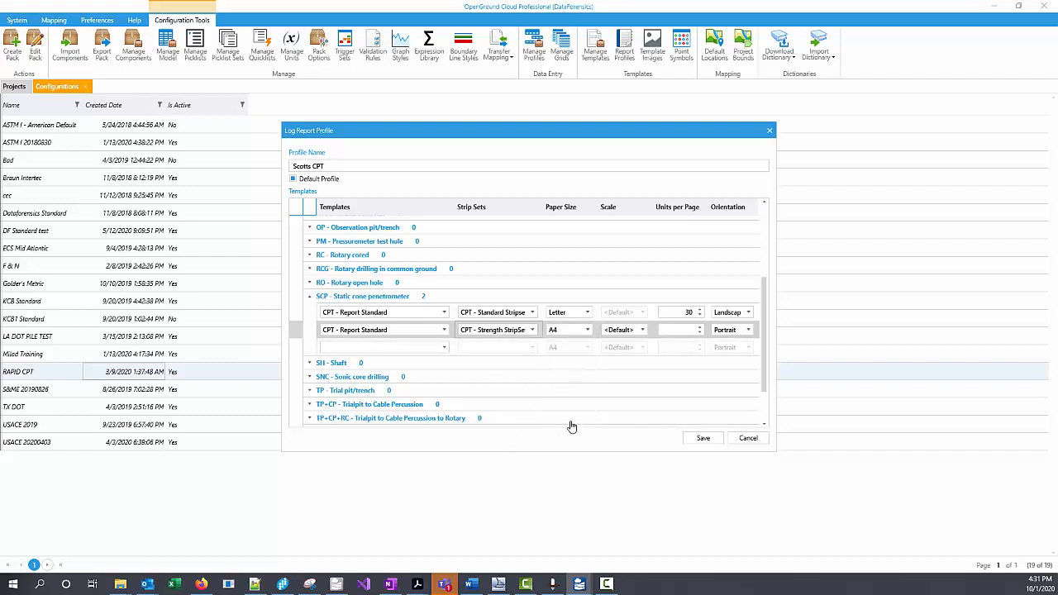
left_click(636, 330)
left_click(678, 330)
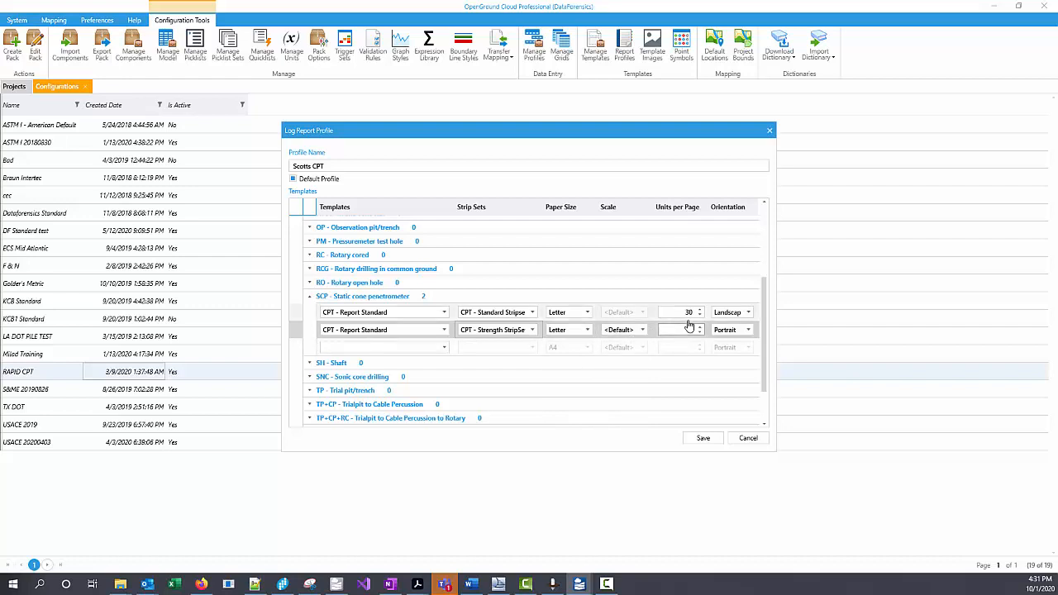
type("30")
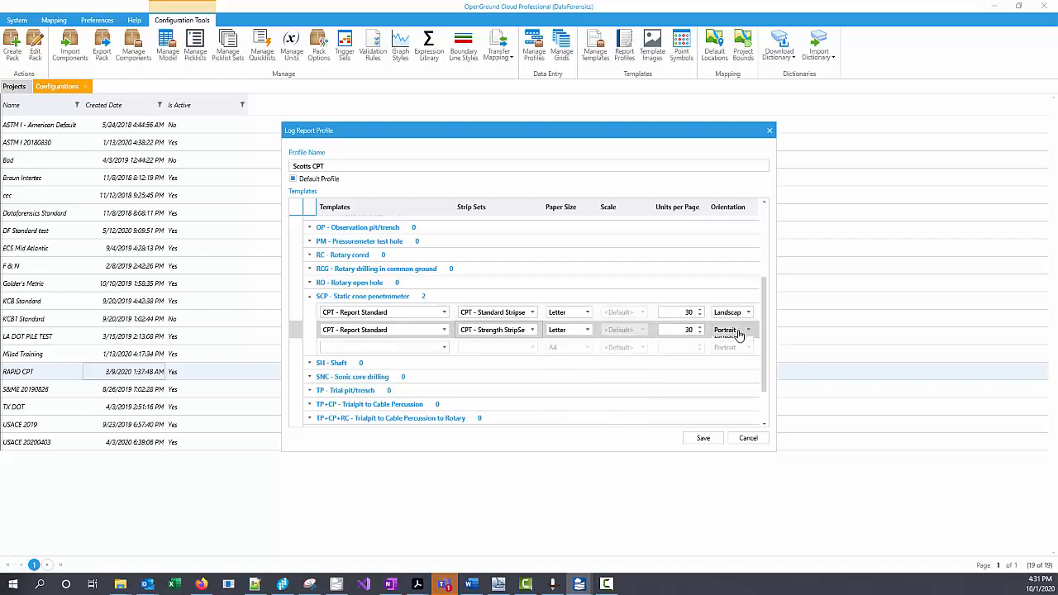
left_click(733, 331)
left_click(729, 356)
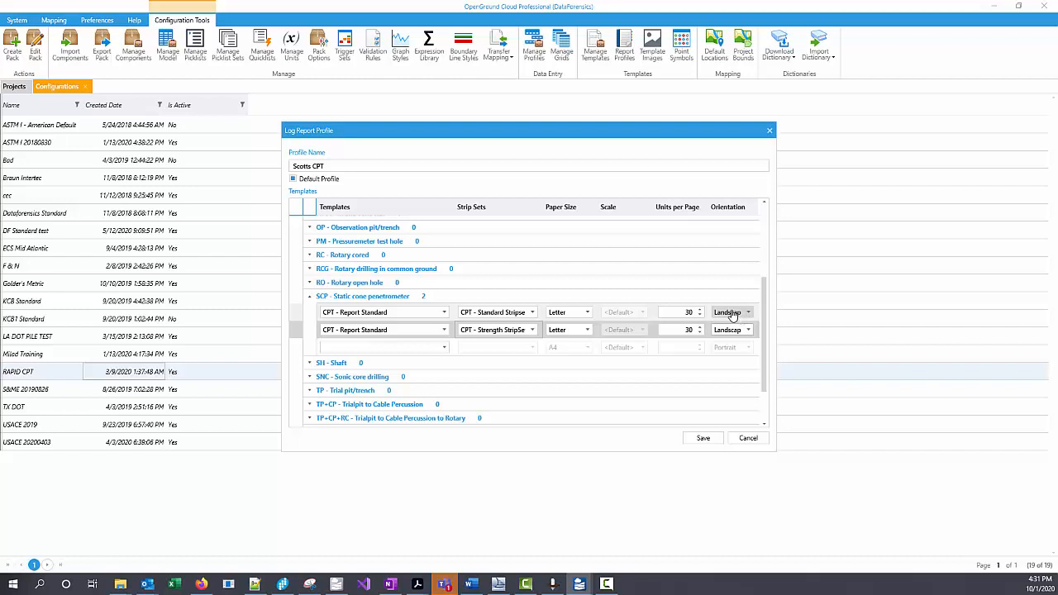
left_click(705, 440)
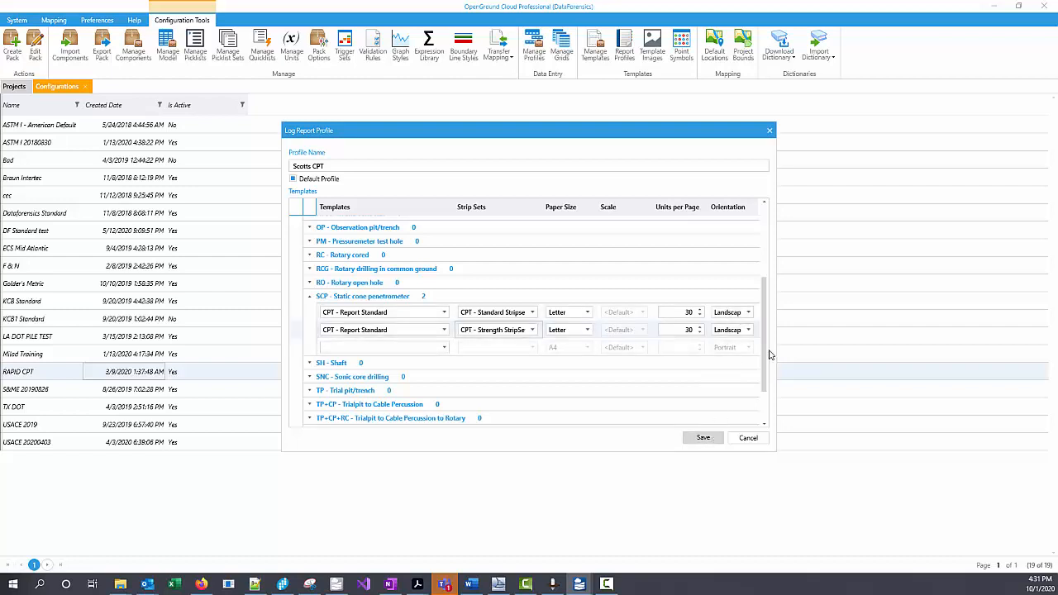
left_click(679, 404)
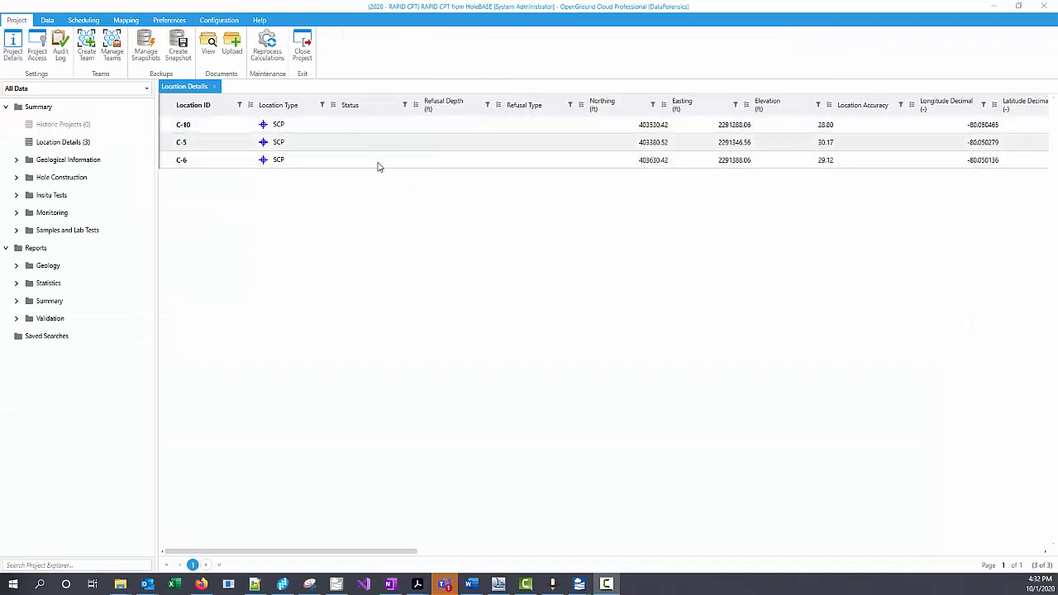
Step: Generate a quick log for location C-5 on Letter paper
left_click(294, 146)
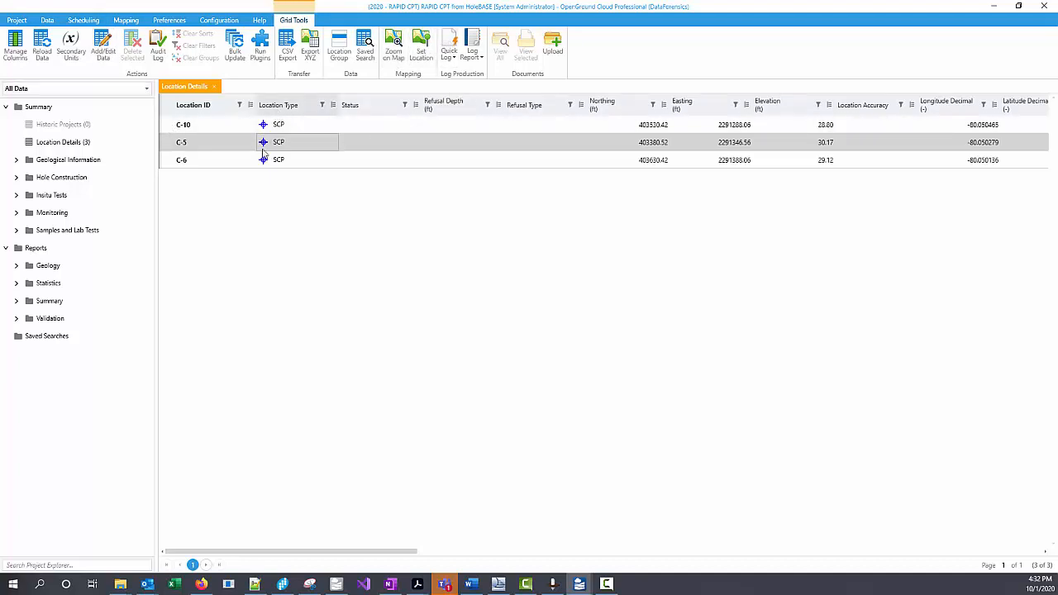
left_click(449, 45)
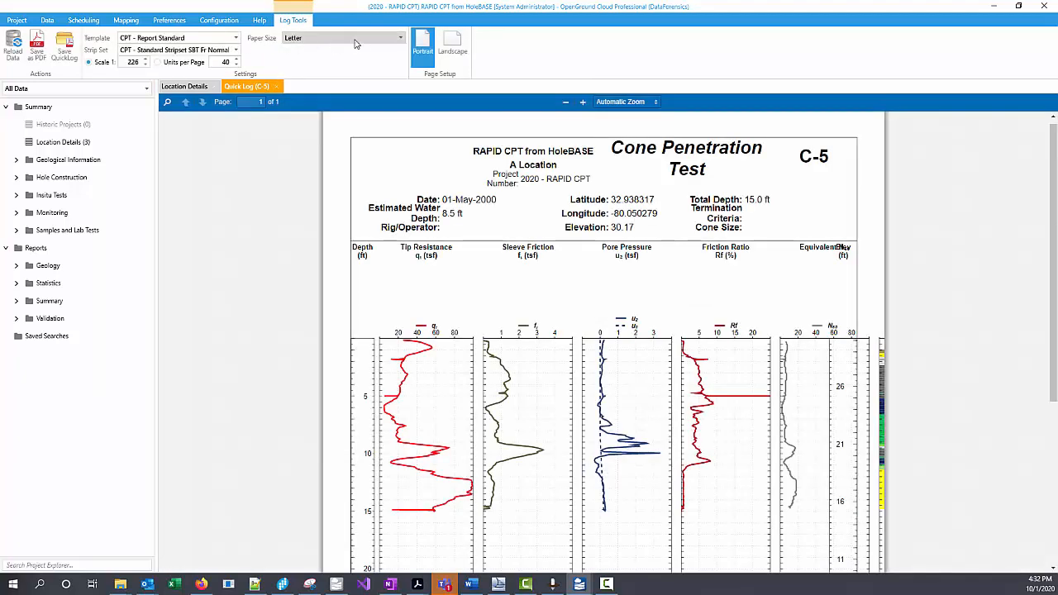
left_click(364, 39)
left_click(374, 35)
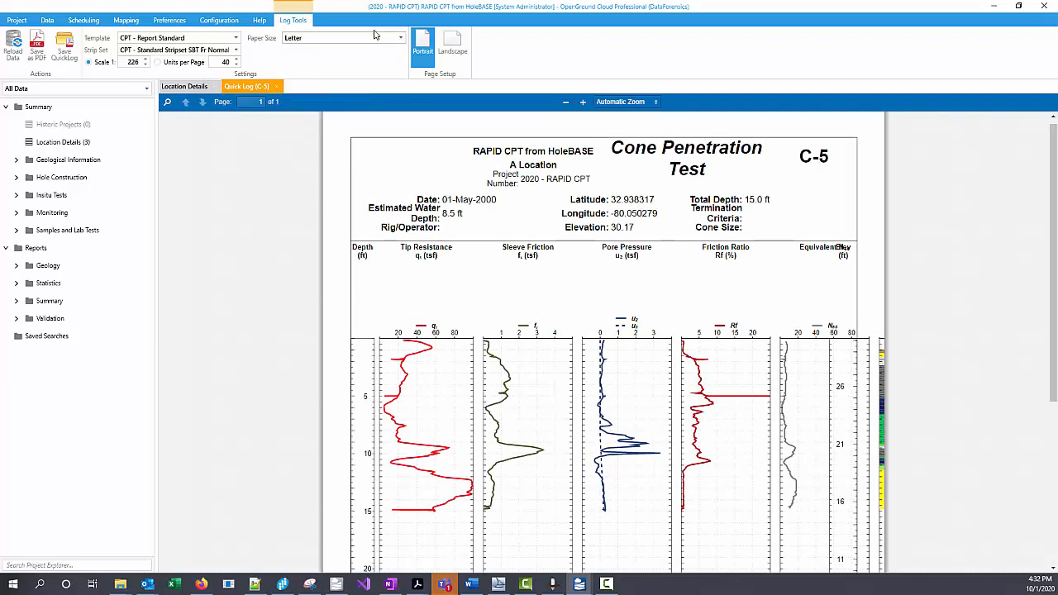
Step: Set the C-5 quick log to Landscape orientation and 30 units per page
left_click(452, 45)
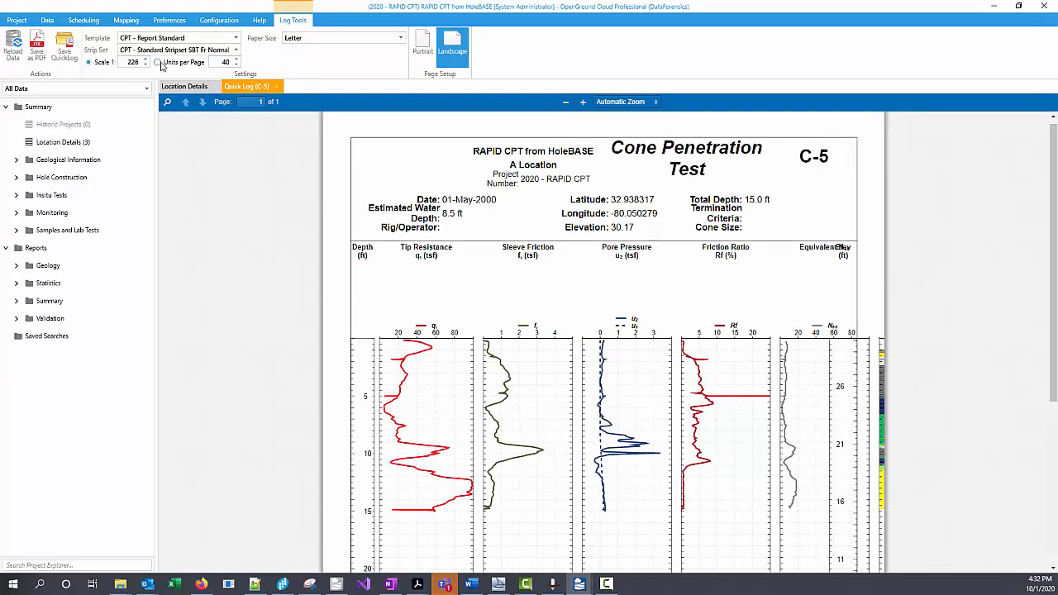
left_click_drag(220, 63, 265, 72)
type("30")
key("Return")
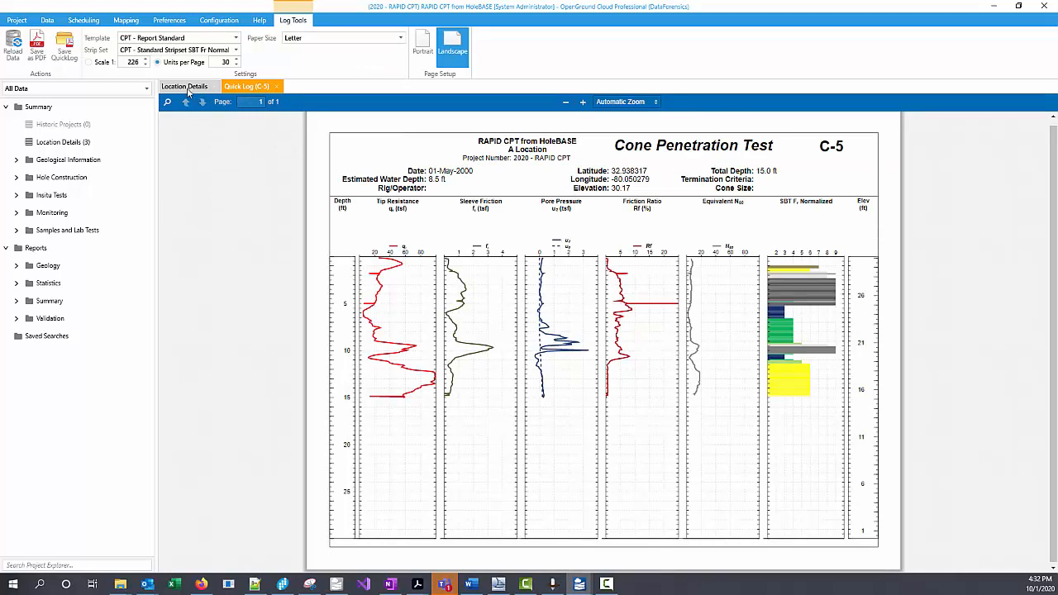
Step: Generate a log report for locations C-10, C-5 and C-6 using the custom CPT report profile
left_click(188, 92)
left_click(168, 126)
left_click(166, 165, "shift")
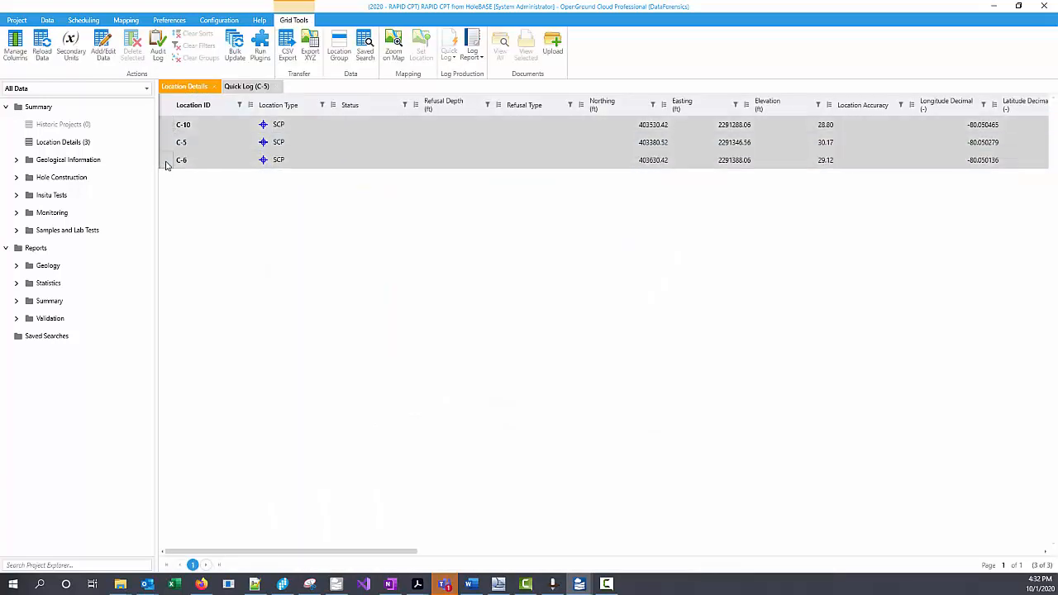
left_click(472, 43)
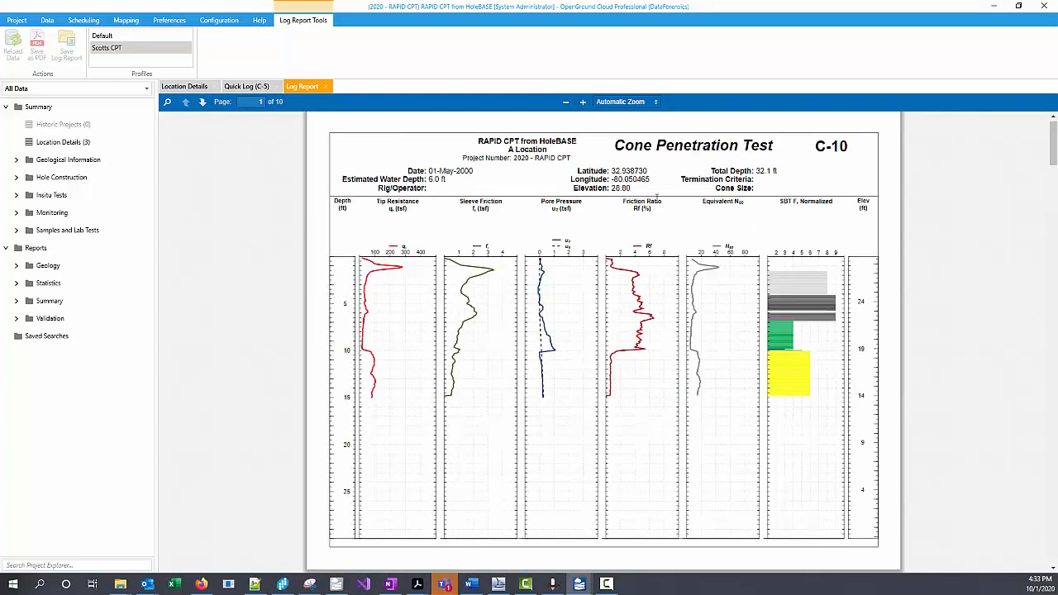
Step: Review the log report pages for each location, checking both the standard and the strength strip set logs
scroll(736, 306, "down", 5)
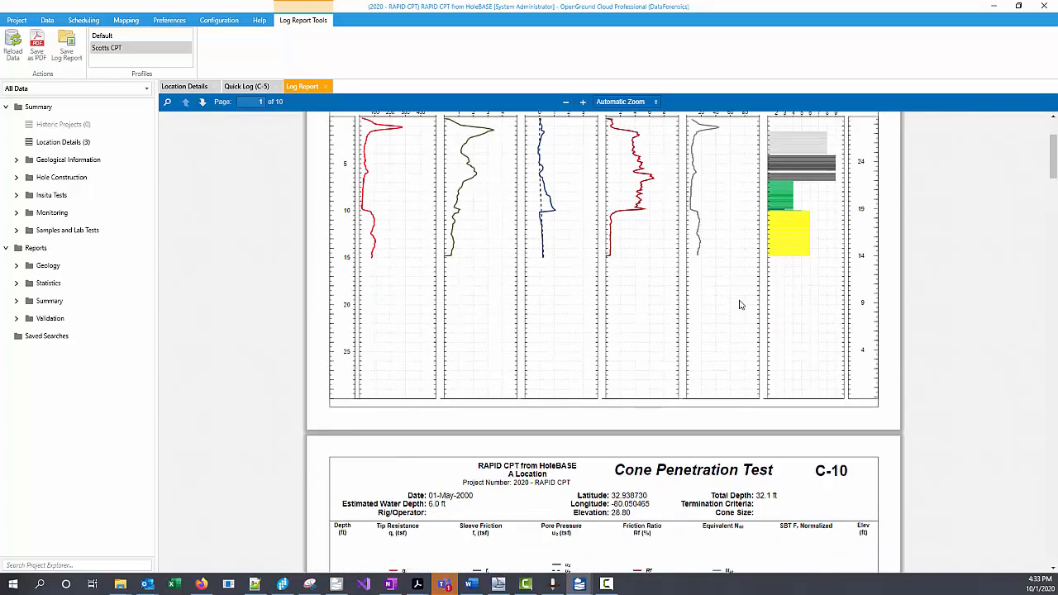
scroll(732, 293, "down", 13)
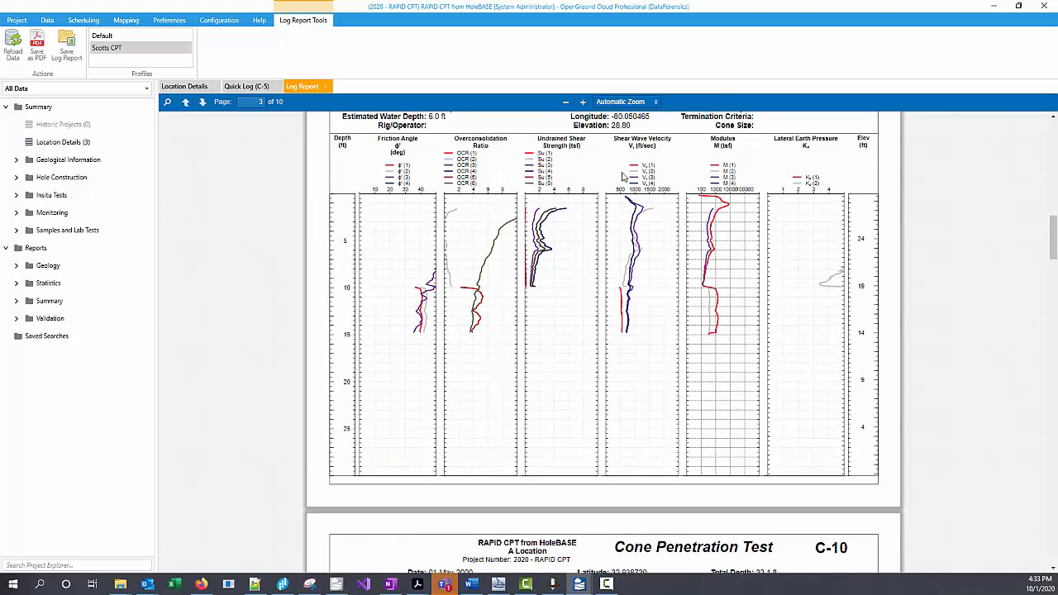
scroll(641, 203, "down", 5)
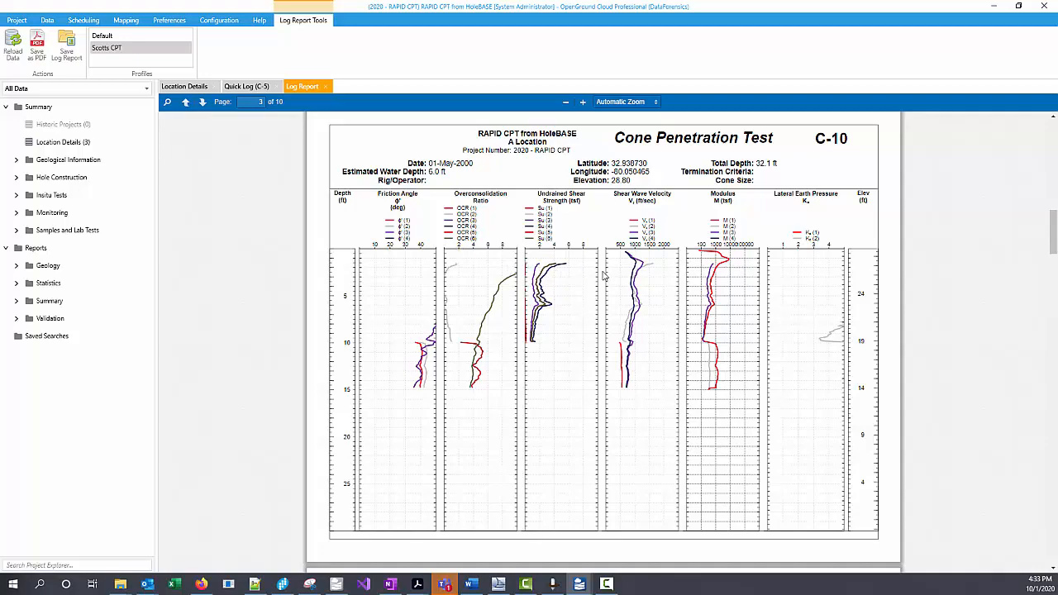
scroll(606, 277, "down", 5)
scroll(616, 270, "down", 10)
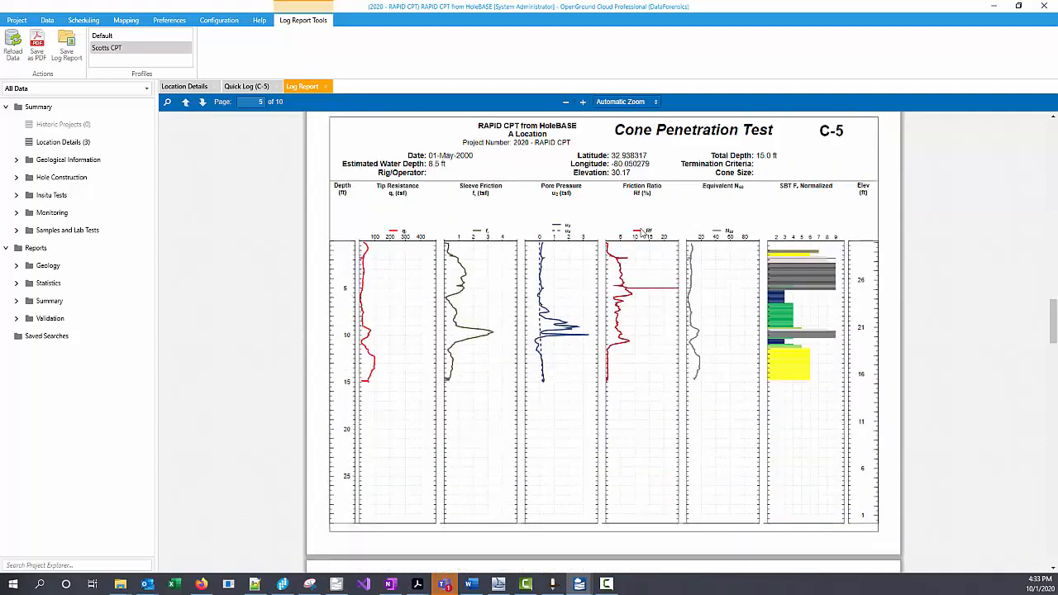
scroll(685, 325, "down", 15)
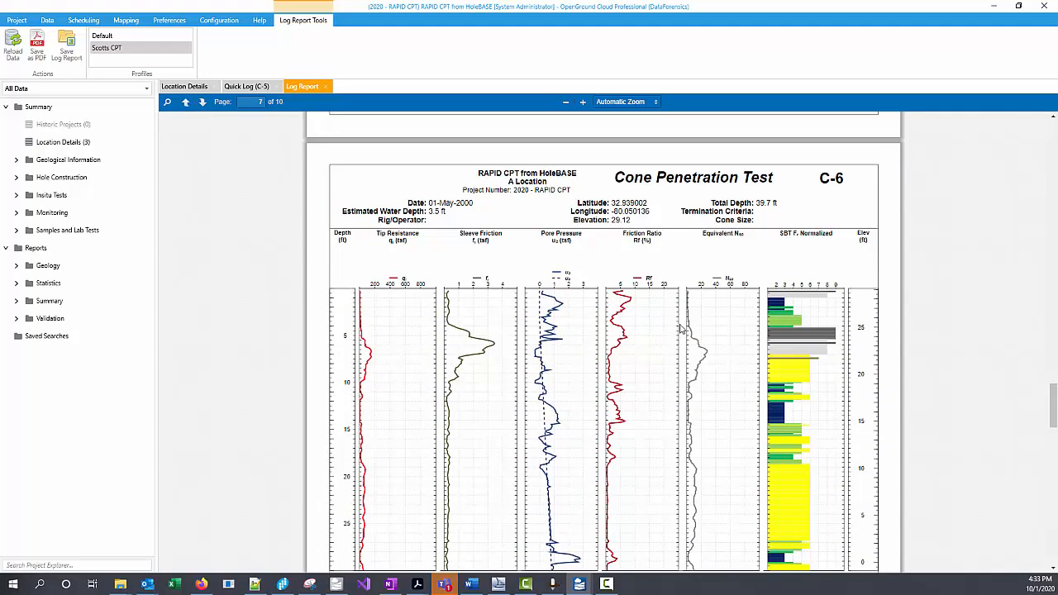
scroll(679, 313, "down", 7)
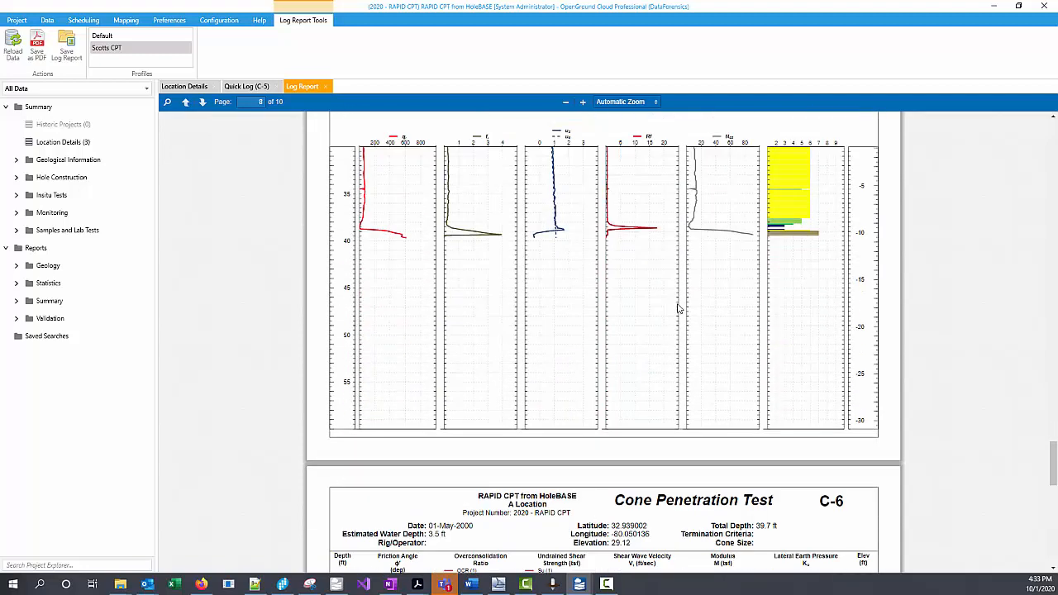
scroll(679, 310, "down", 3)
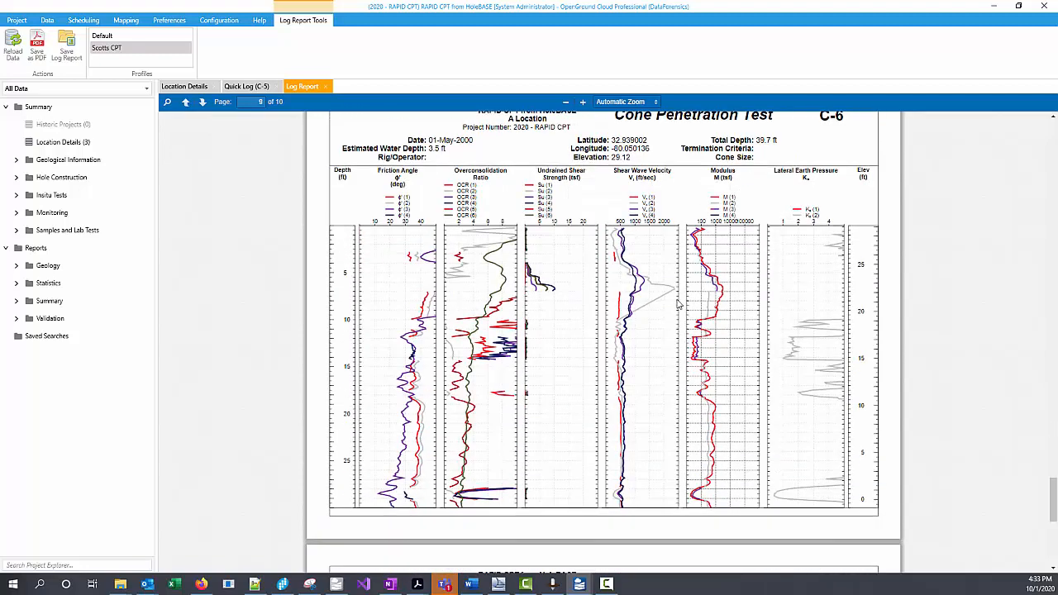
scroll(678, 304, "up", 20)
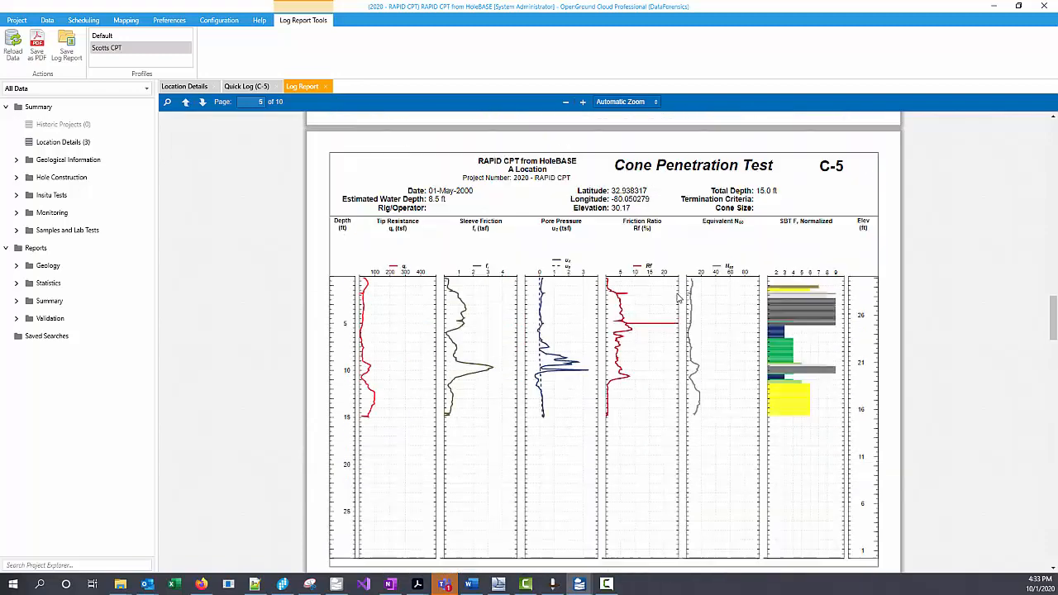
scroll(676, 298, "up", 20)
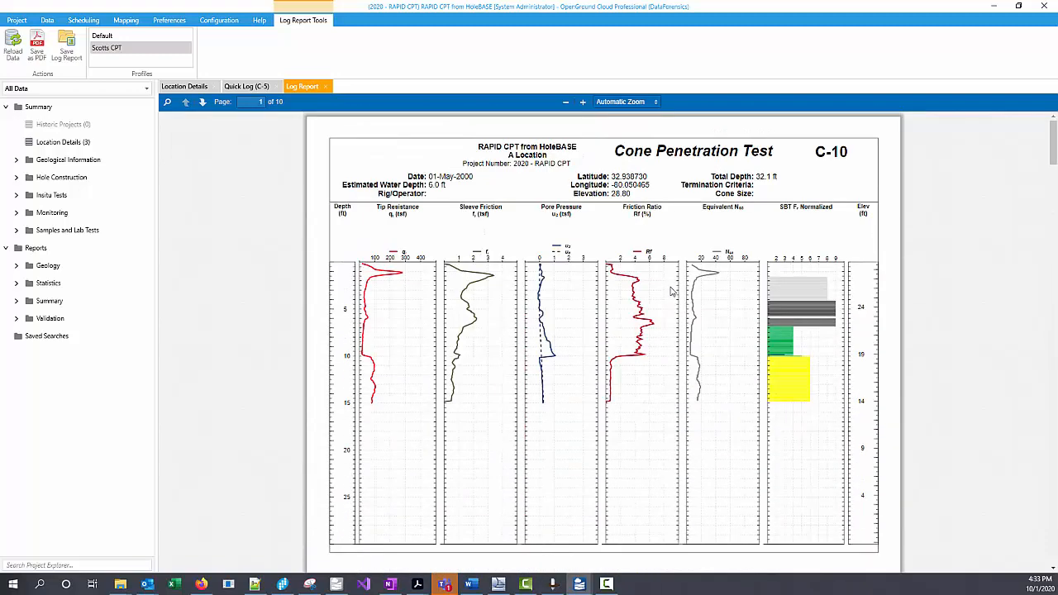